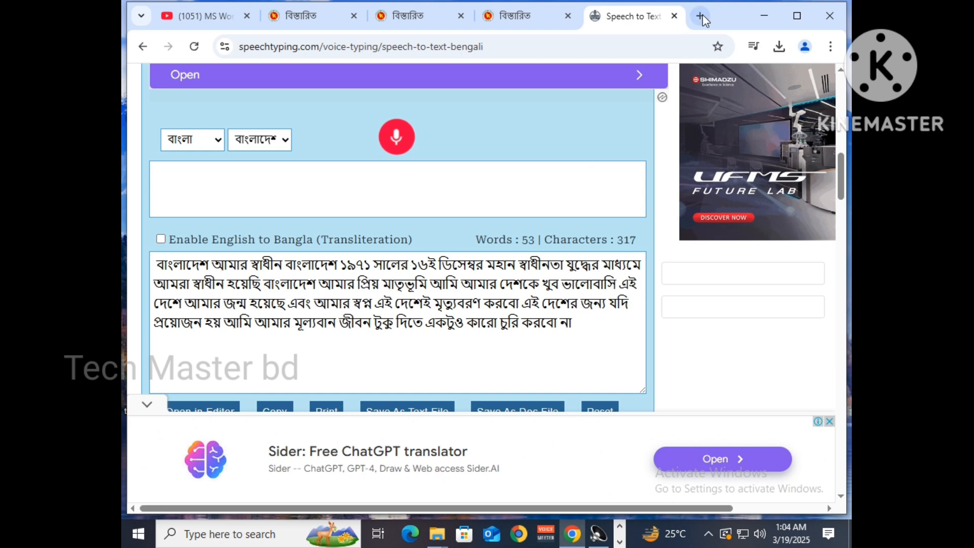
Step: Search Google for "voice typing bangla" in a new tab and open SpeechTyping.com's Speech to Text Bengali result
left_click(701, 17)
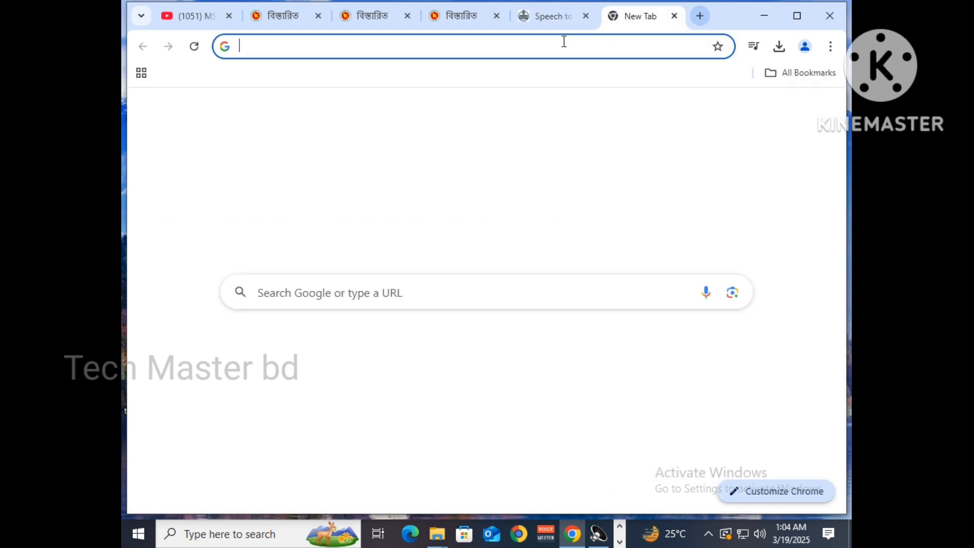
left_click(400, 47)
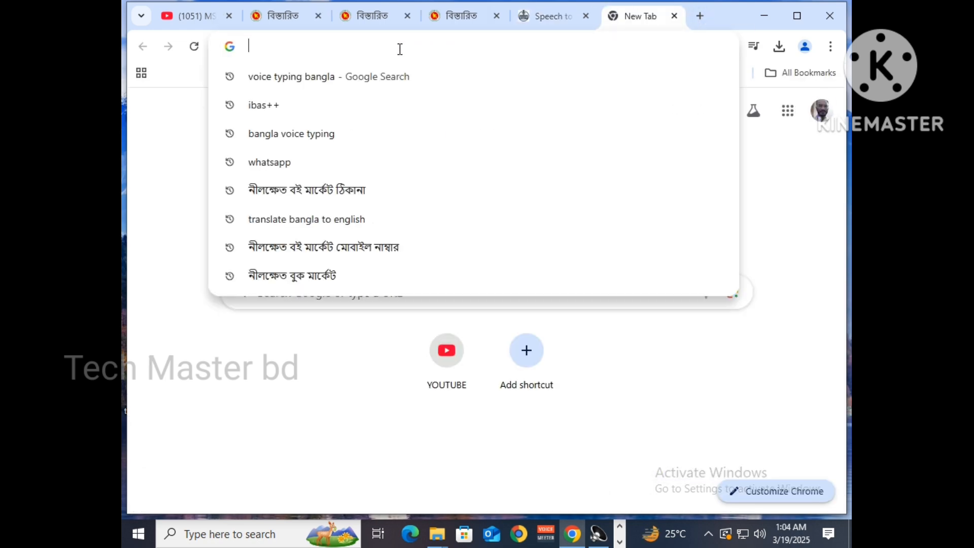
left_click(354, 82)
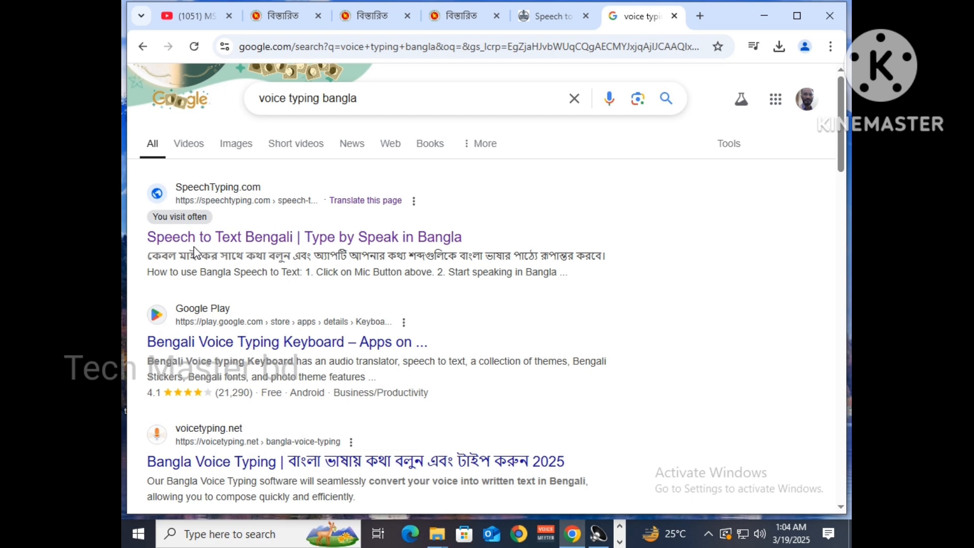
left_click(219, 239)
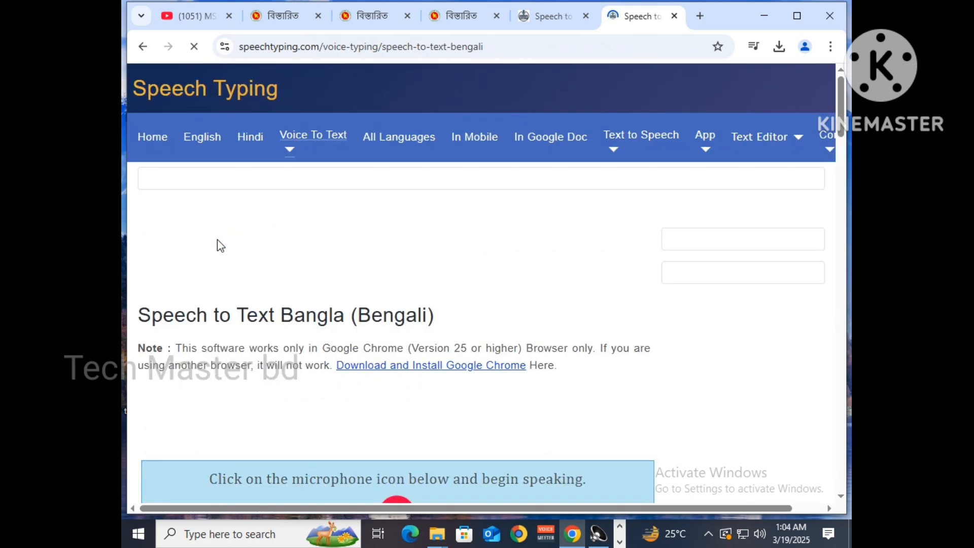
Step: Set the voice typing region for বাংলা to বাংলাদেশ
scroll(423, 265, "down", 8)
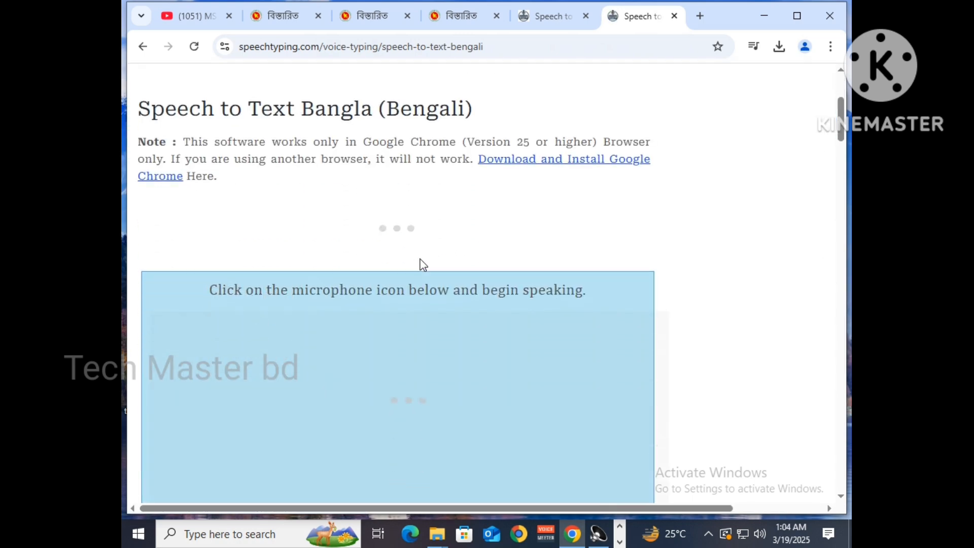
scroll(424, 265, "down", 4)
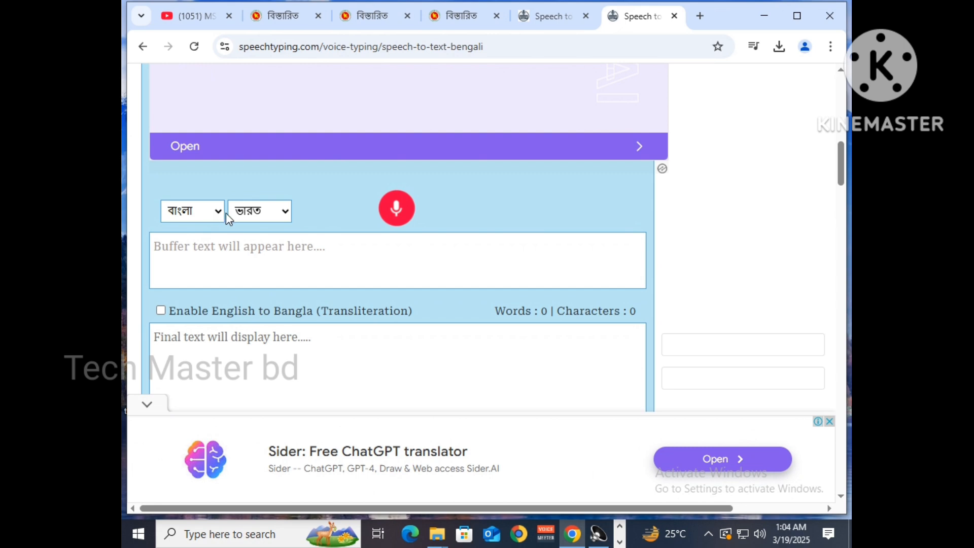
left_click(263, 217)
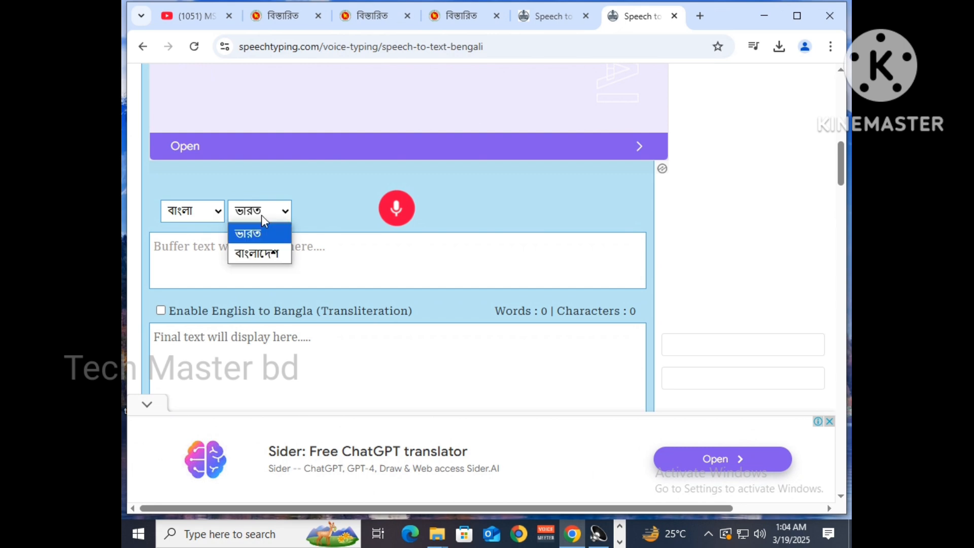
left_click(272, 254)
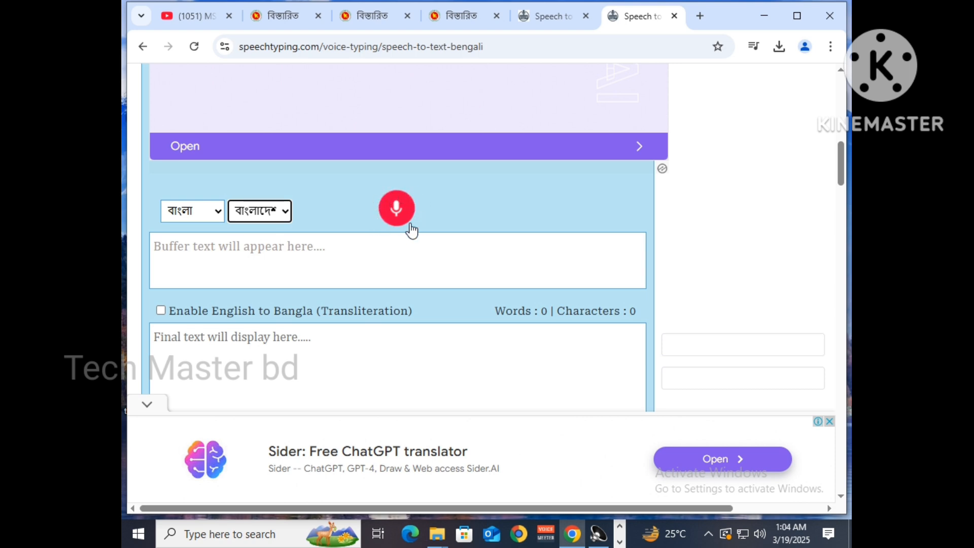
Step: Dictate a Bangla passage beginning "এখন আপনি যা বলবেন তাই আপনার টাইপিং হতে থাকবে" through the microphone, and stop the recording
left_click(397, 215)
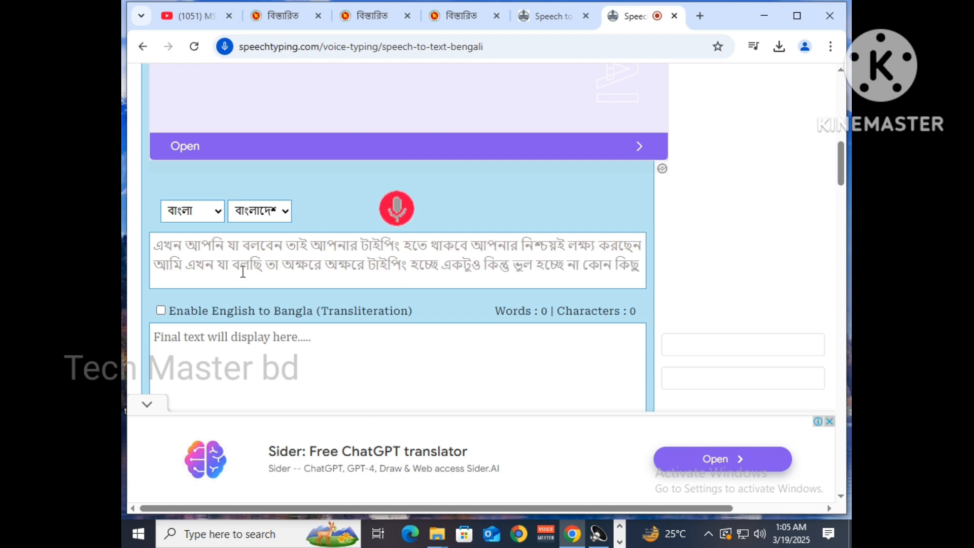
left_click(401, 215)
left_click(401, 213)
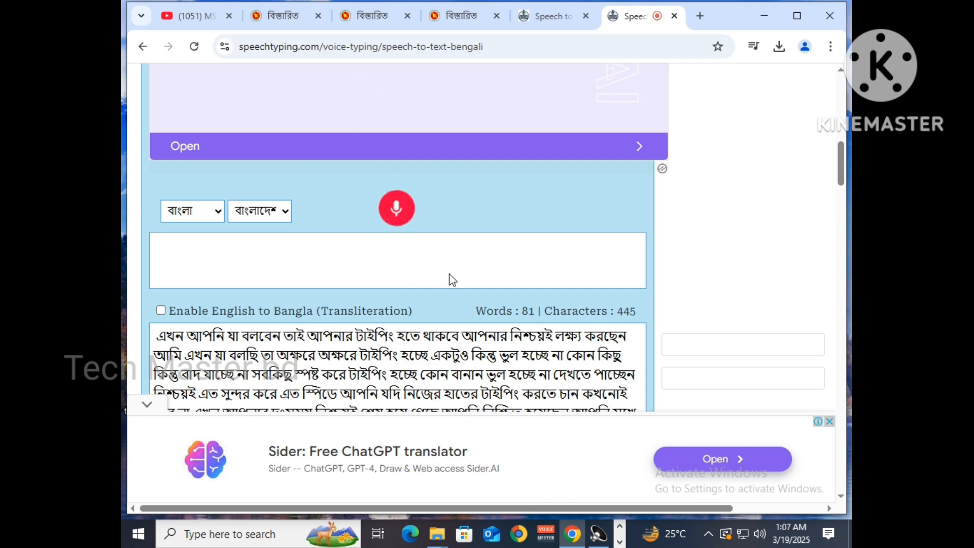
Step: Save the dictated Bangla text as a Doc file
scroll(417, 281, "down", 1)
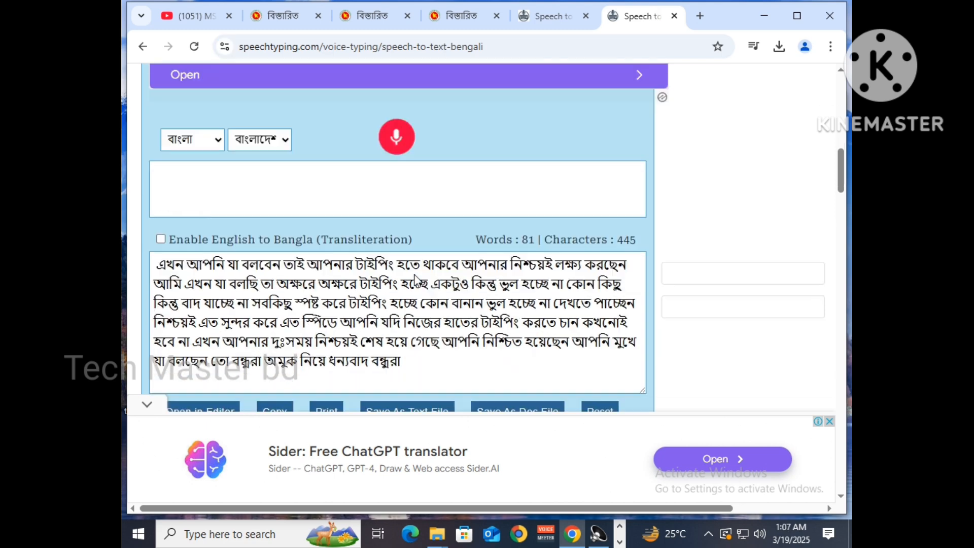
scroll(416, 276, "down", 1)
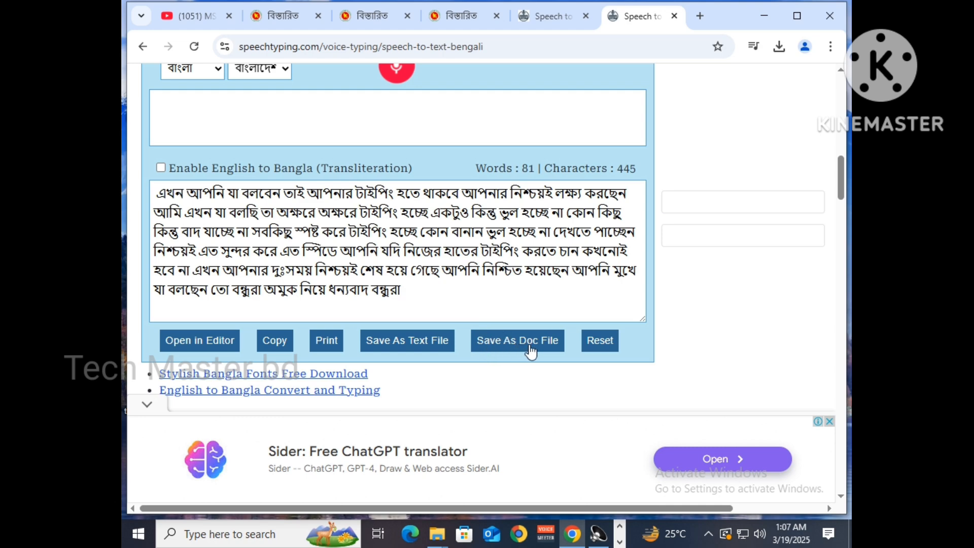
left_click(531, 350)
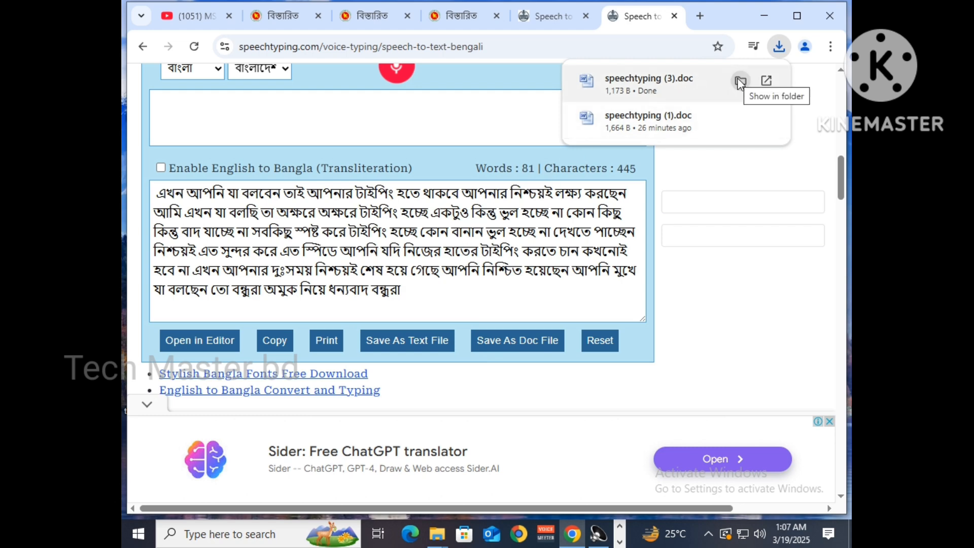
Step: Open the downloaded speechtyping (3).doc from its folder in Microsoft Word, using Unicode (UTF-8) text encoding
left_click(740, 86)
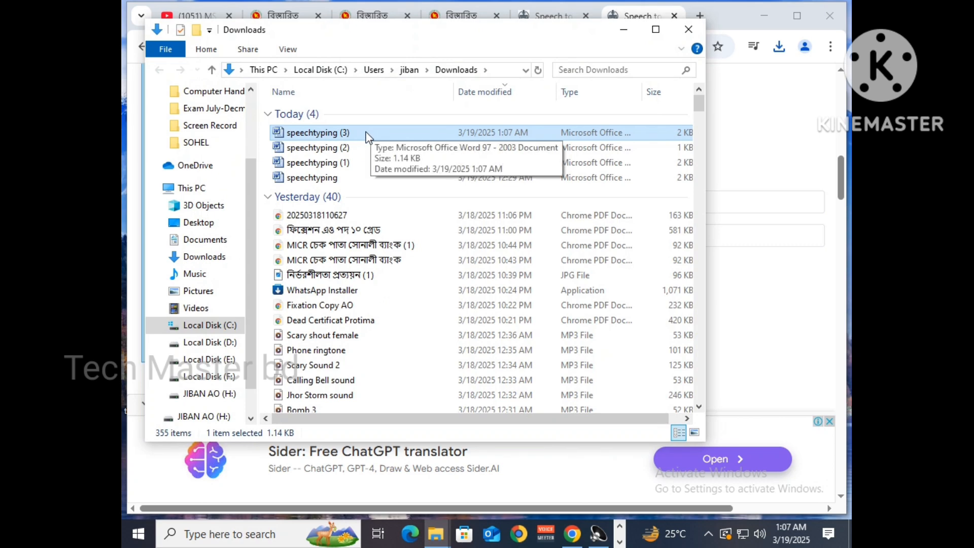
double_click(367, 135)
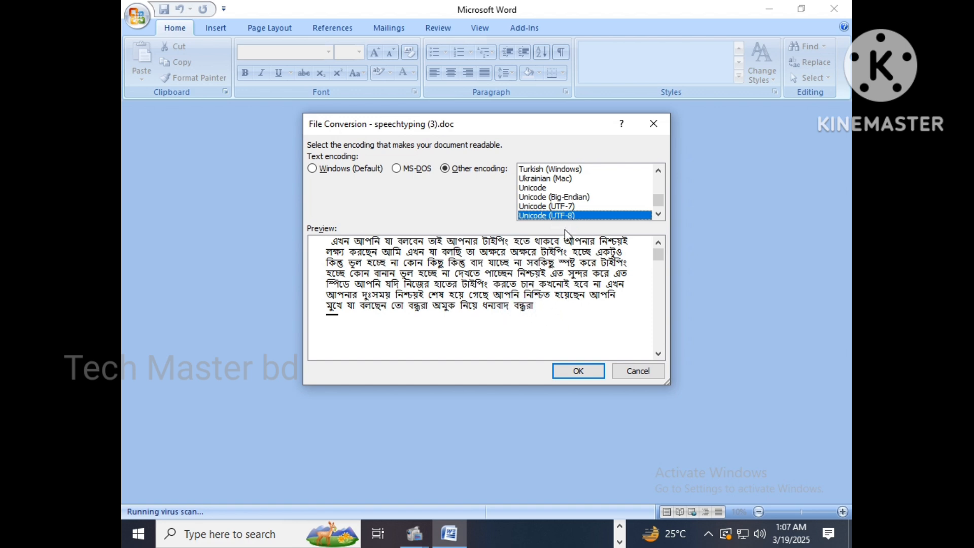
left_click(579, 372)
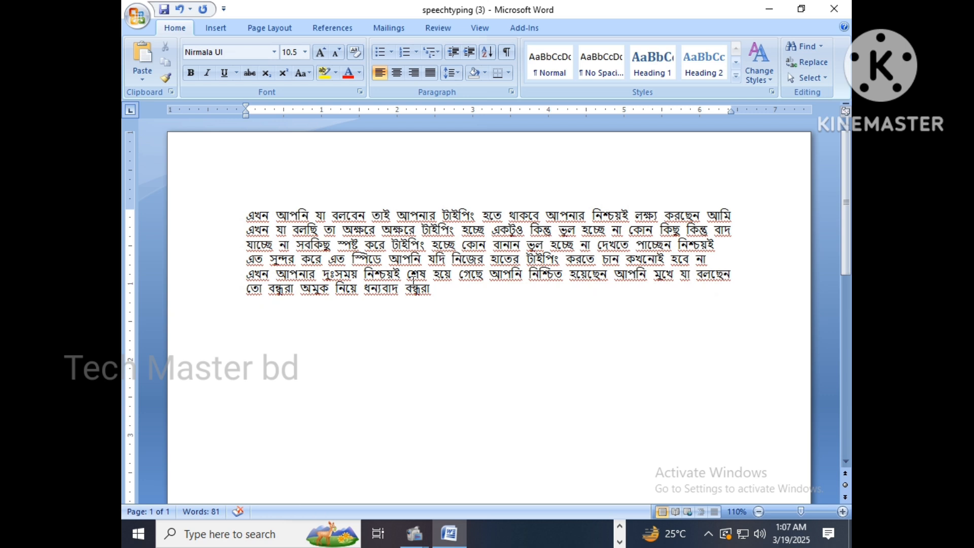
Step: Make the entire Bangla paragraph bold and italic
left_click_drag(437, 290, 258, 222)
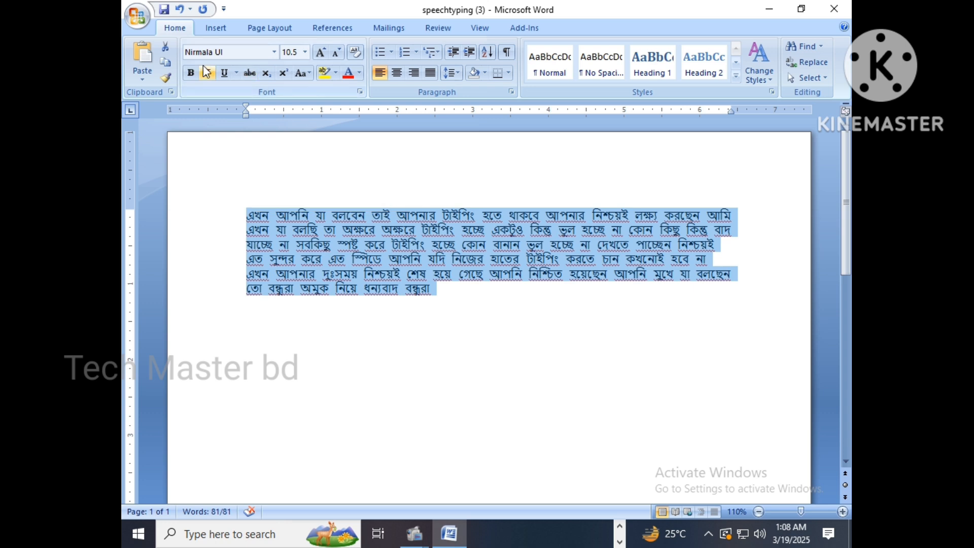
left_click(190, 72)
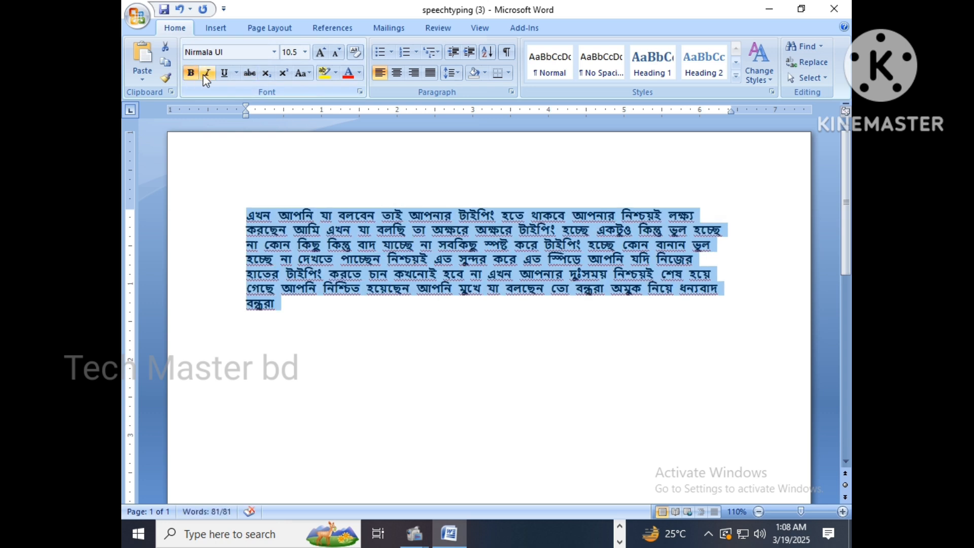
left_click(207, 74)
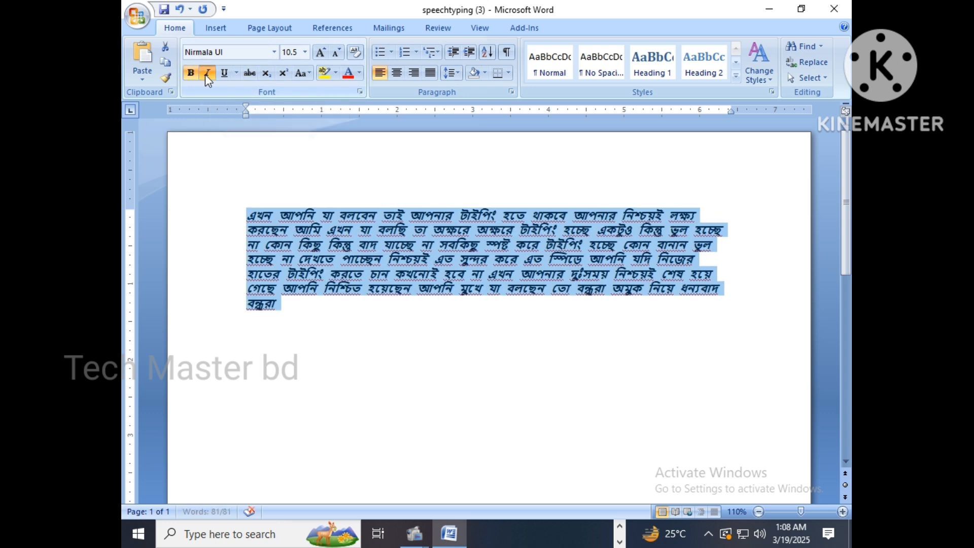
Step: Set the selected paragraph's font to Nikosh and its size to 22
left_click(256, 52)
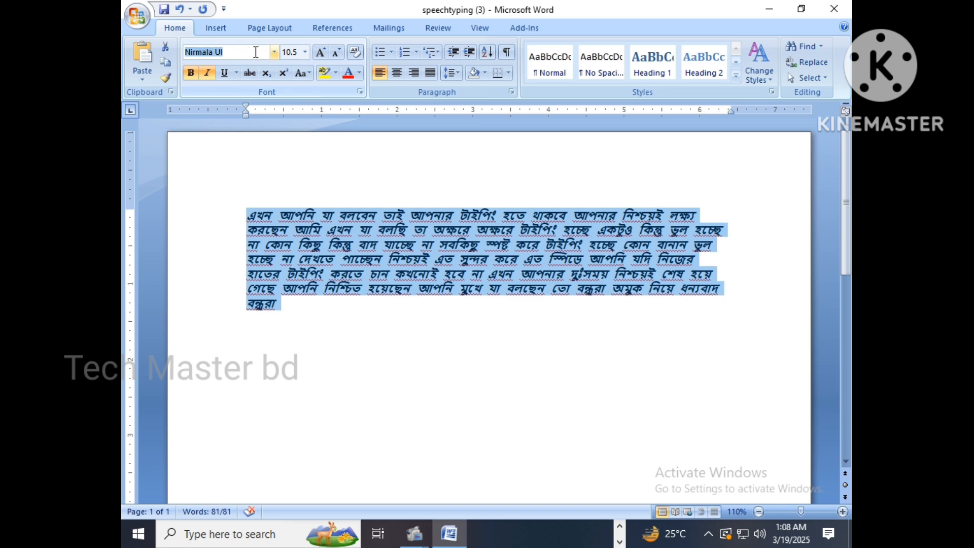
type("Nikosh")
key("Return")
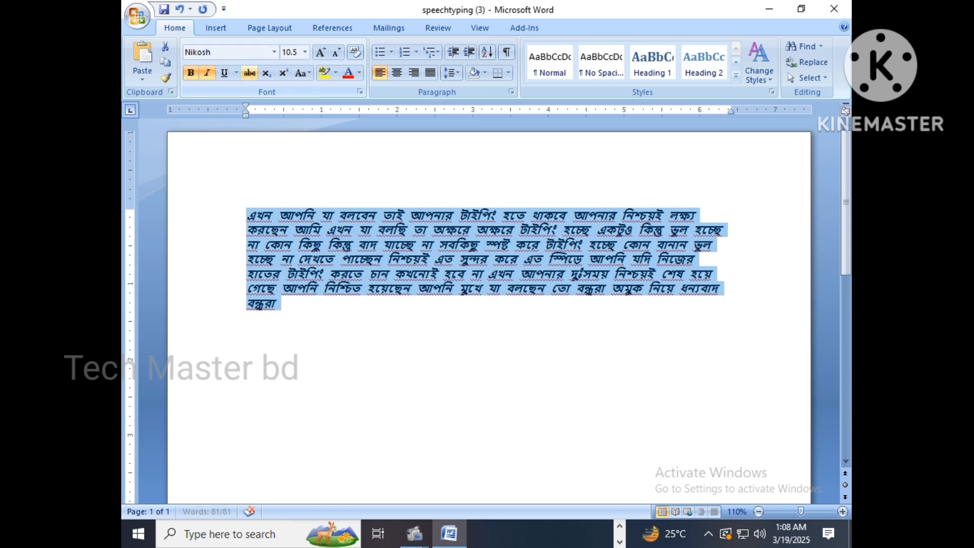
left_click(305, 53)
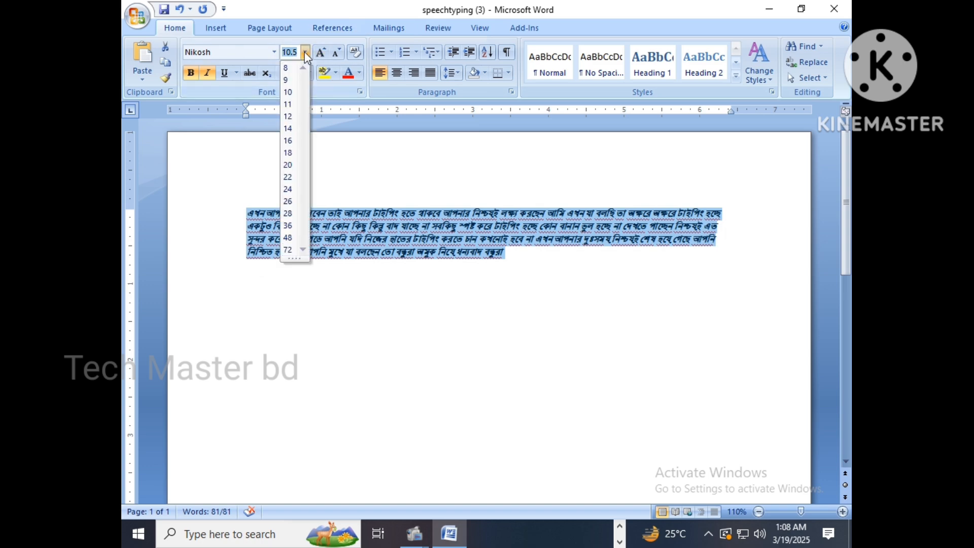
left_click(289, 177)
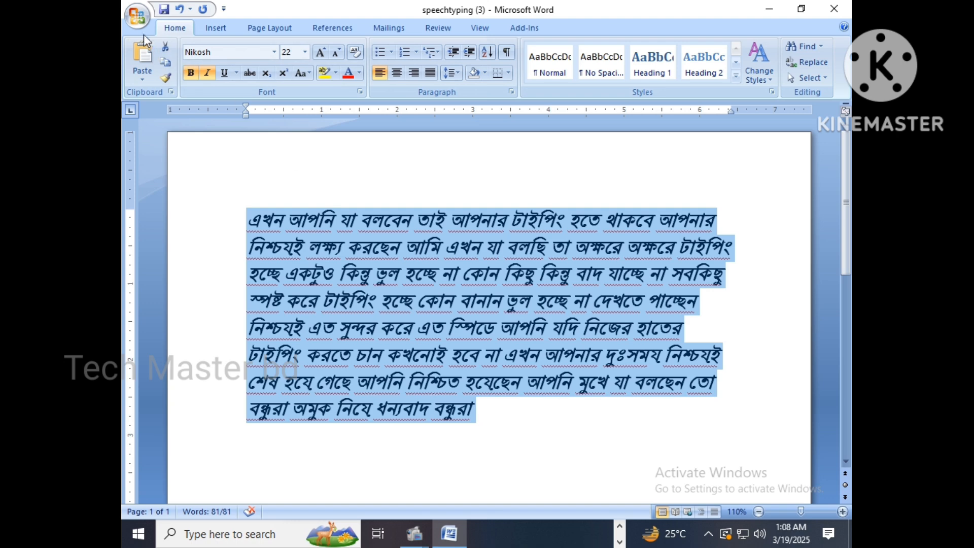
Step: Save the document to the Desktop as 120 in Word Document format
left_click(138, 17)
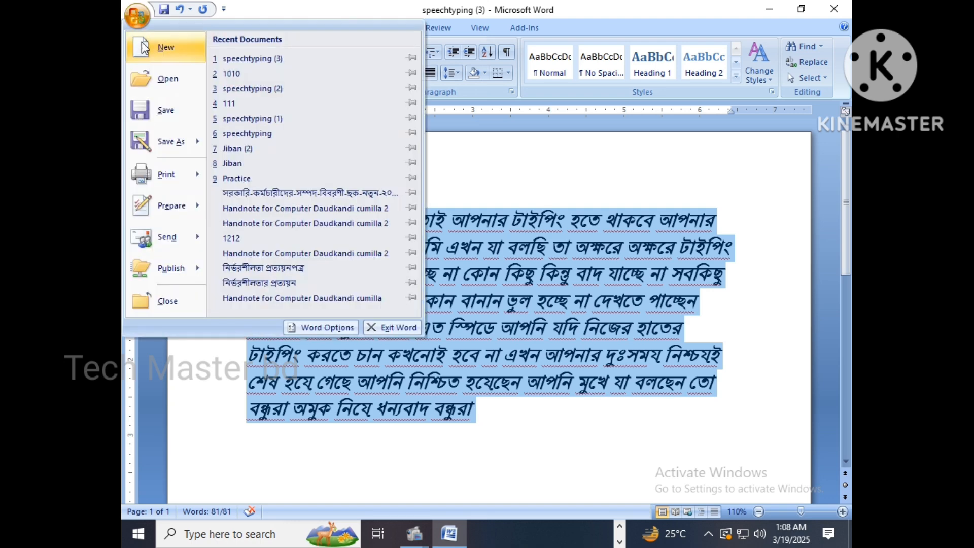
mouse_move(163, 147)
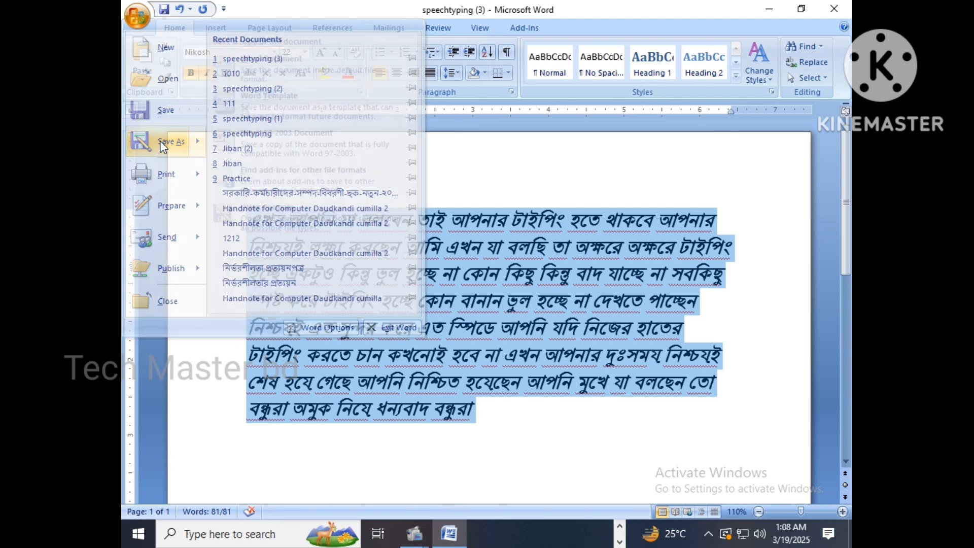
left_click(162, 143)
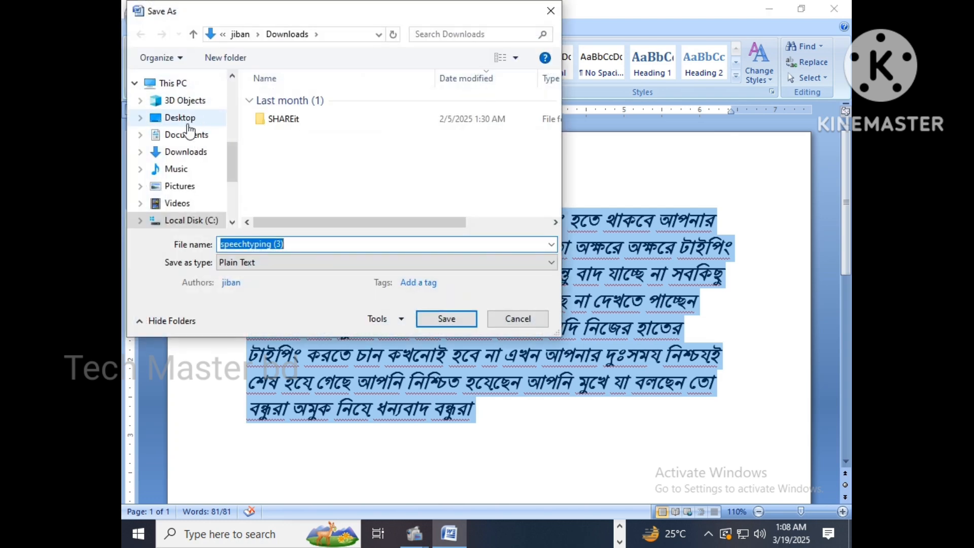
left_click(188, 125)
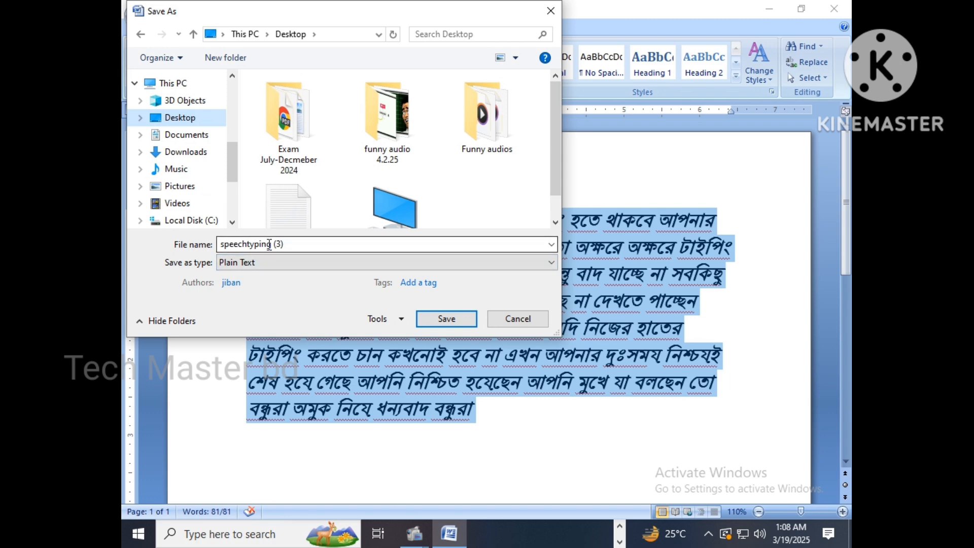
left_click(270, 245)
type("120")
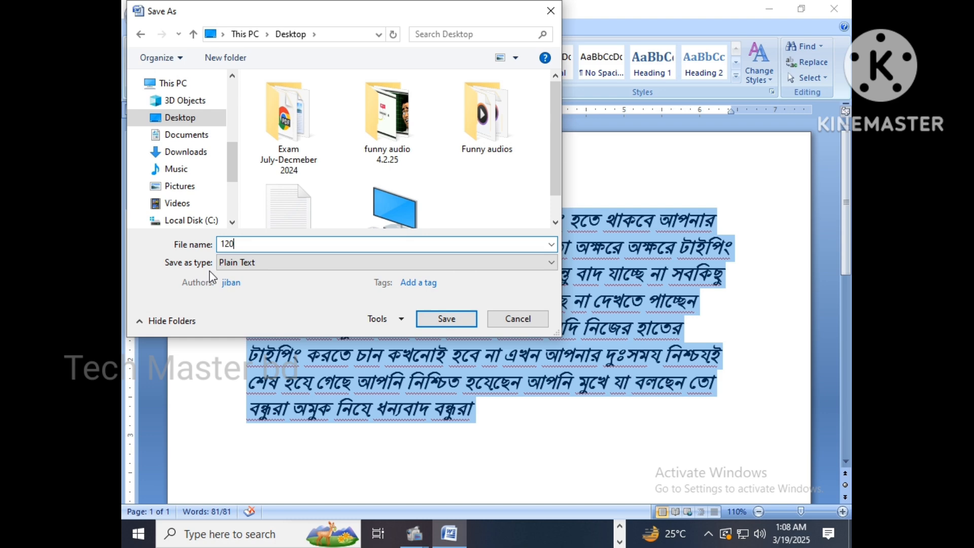
left_click(228, 262)
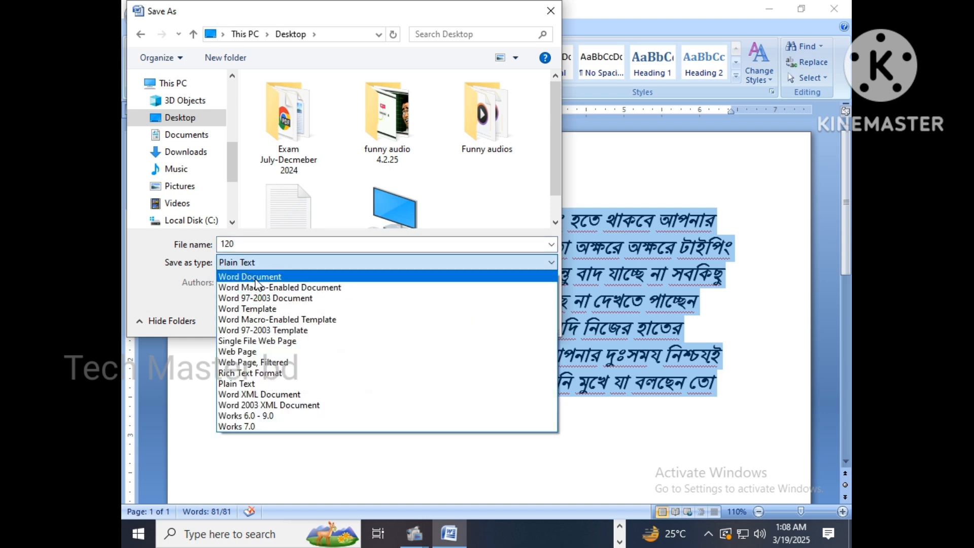
left_click(256, 280)
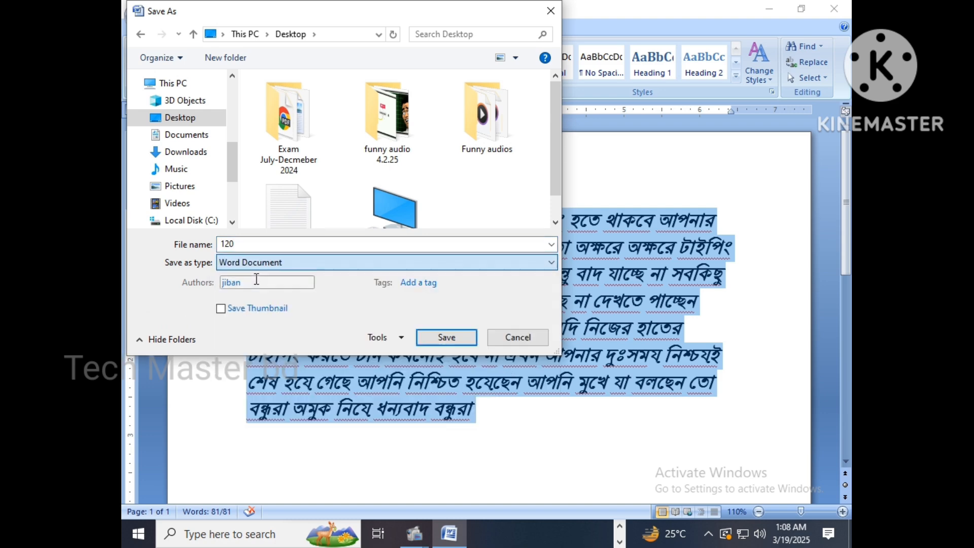
left_click(440, 338)
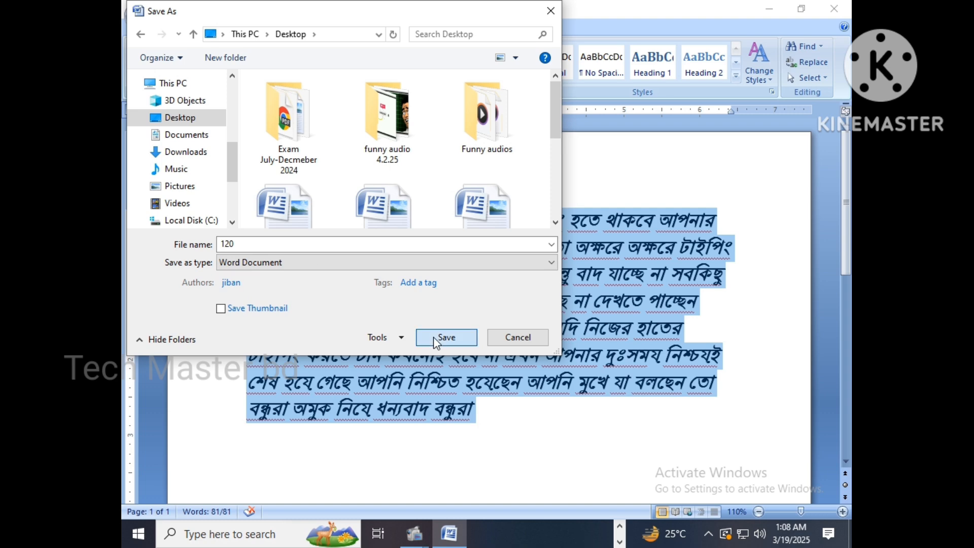